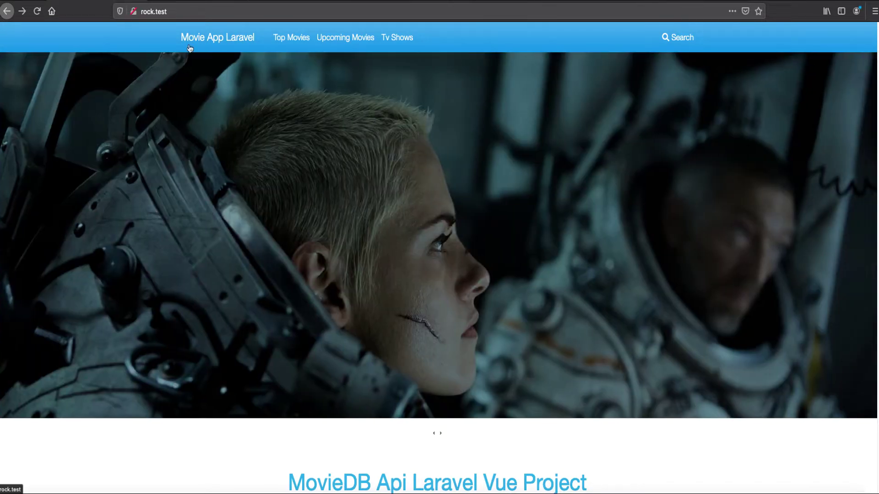
# Glance at the TMDB API documentation, then return to the movie site
pyautogui.hotkey('ctrl', 'Tab')
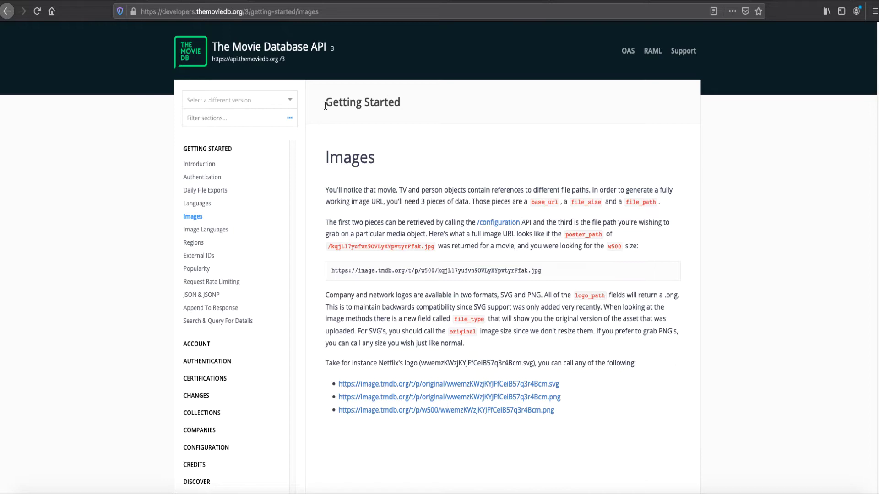
pyautogui.click(97, 2)
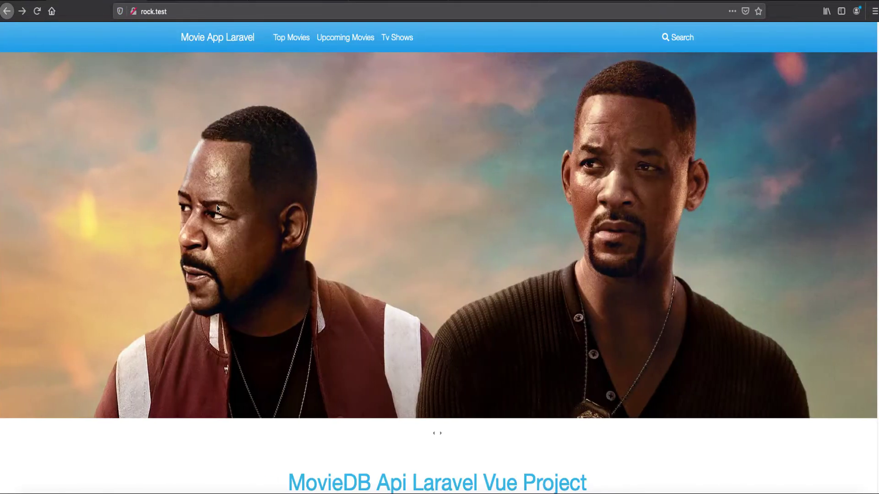
pyautogui.scroll(-3, 229, 203)
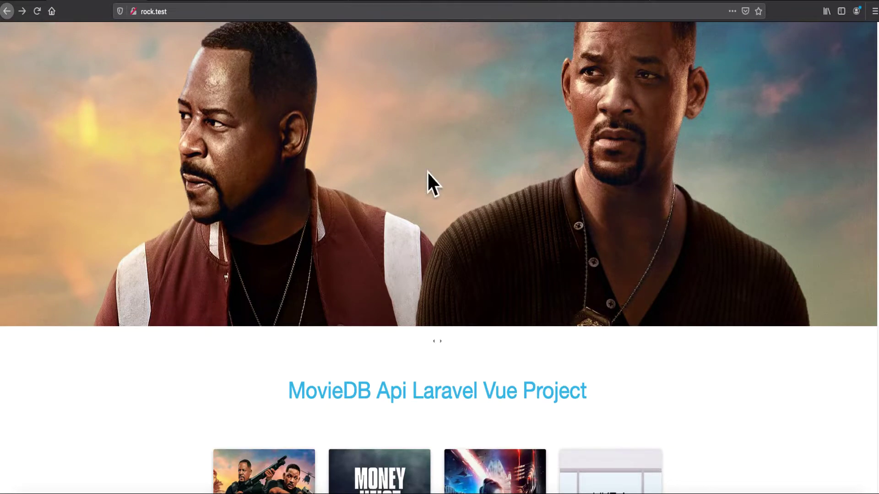
pyautogui.scroll(-5, 427, 172)
pyautogui.scroll(-2, 234, 192)
pyautogui.scroll(-2, 209, 205)
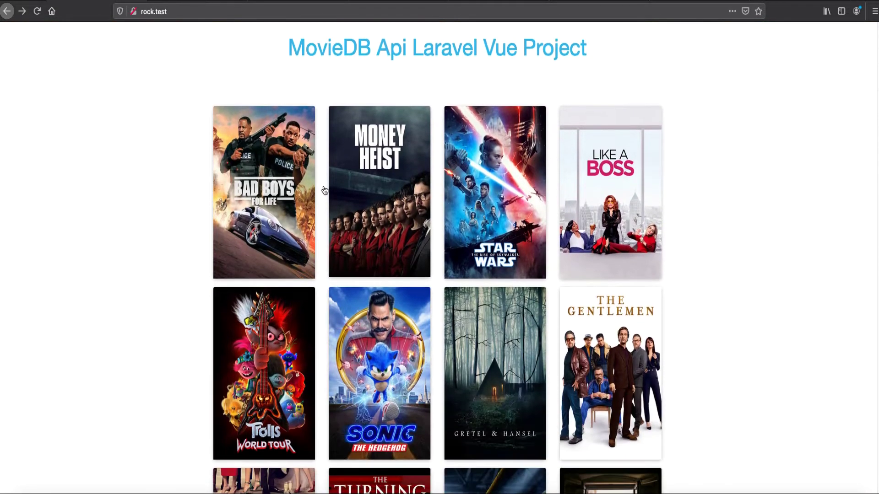
pyautogui.scroll(-4, 495, 206)
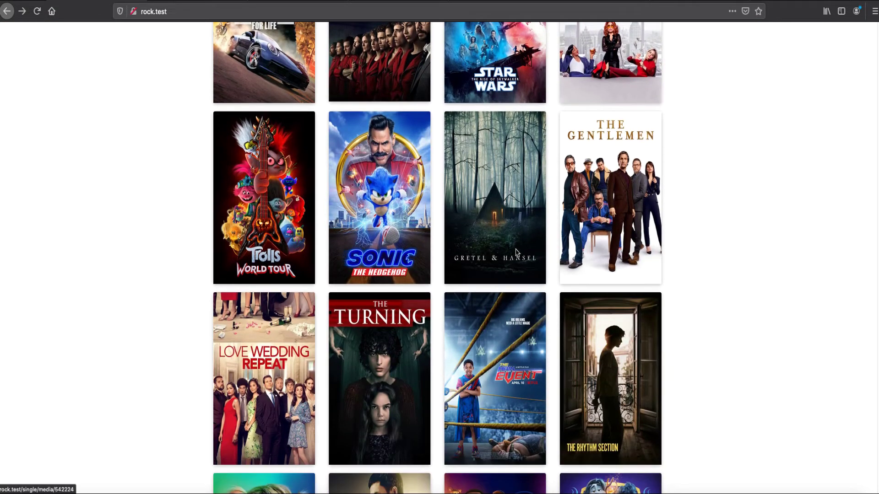
pyautogui.scroll(-3, 516, 253)
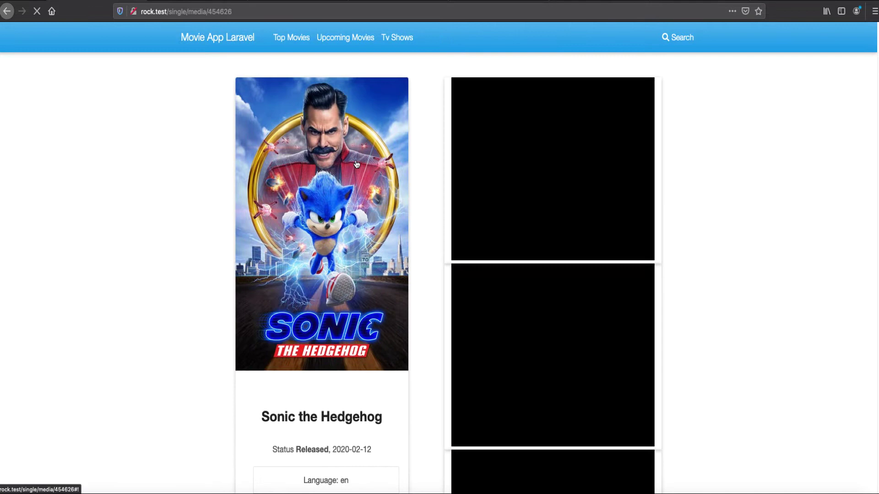
pyautogui.scroll(-2, 417, 239)
pyautogui.scroll(-3, 416, 239)
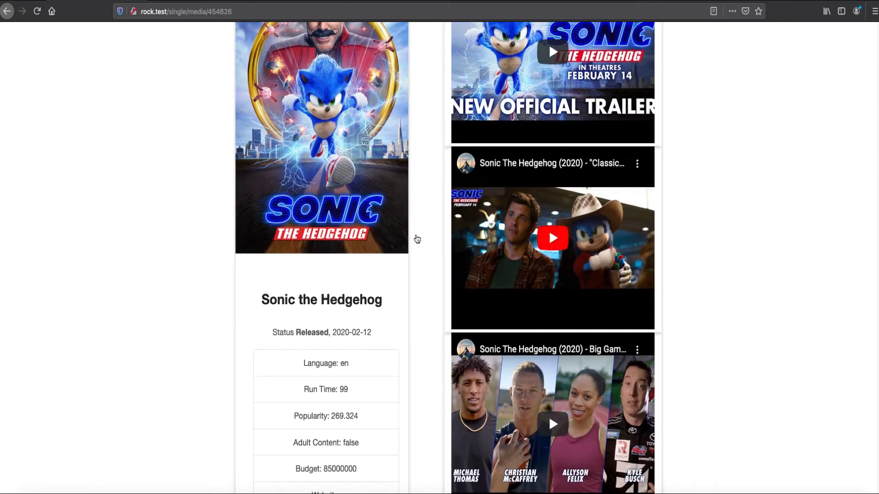
pyautogui.scroll(-3, 417, 239)
pyautogui.scroll(-3, 350, 275)
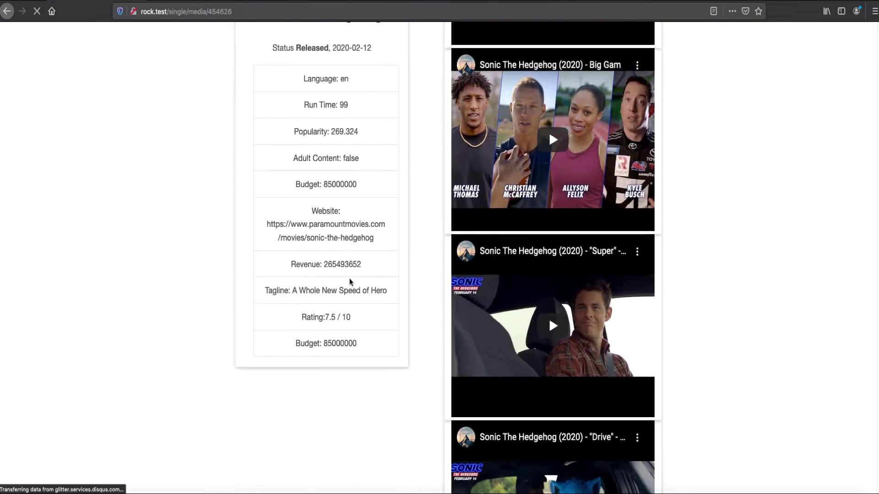
pyautogui.scroll(-1, 350, 281)
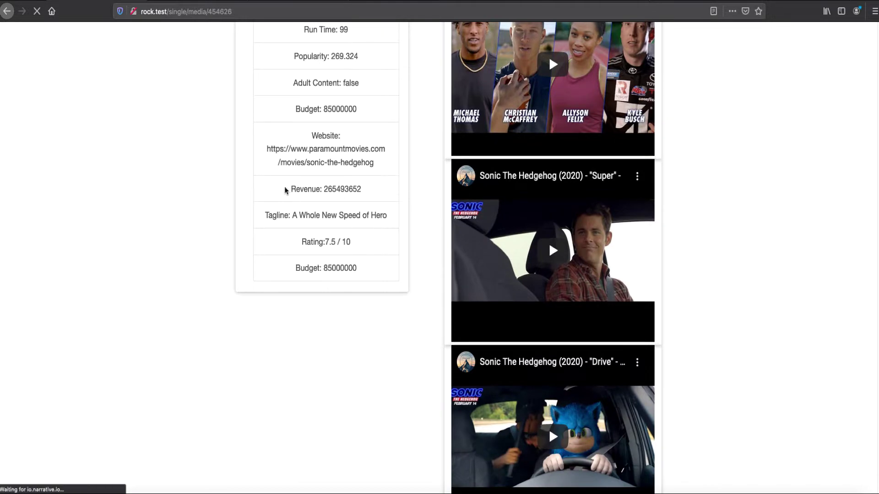
pyautogui.scroll(-3, 371, 192)
pyautogui.scroll(-4, 371, 189)
pyautogui.scroll(-4, 369, 189)
pyautogui.scroll(-3, 370, 188)
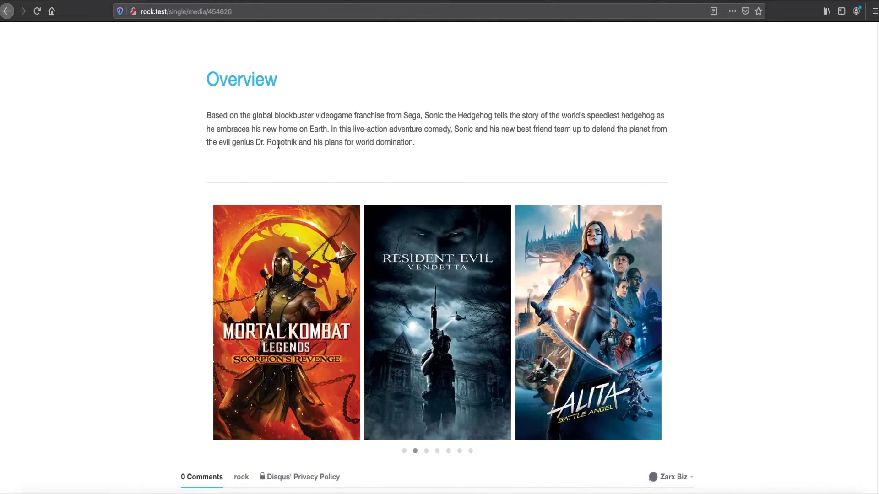
pyautogui.scroll(-1, 738, 172)
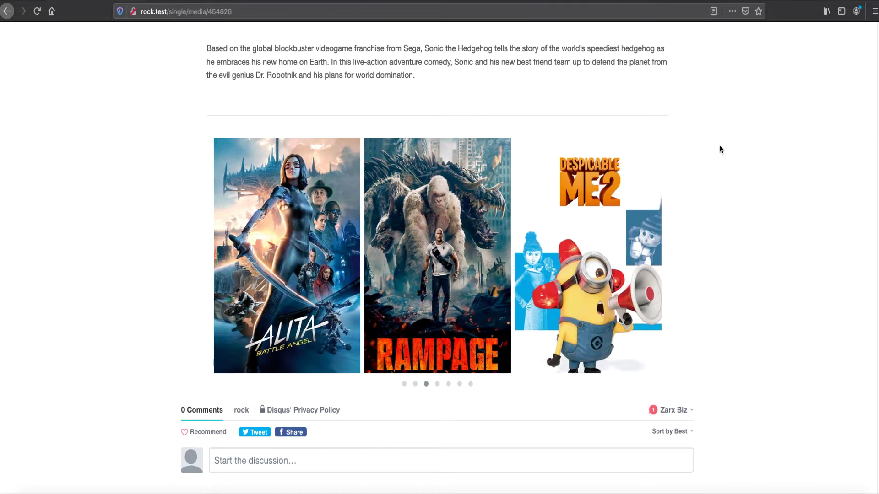
pyautogui.scroll(-3, 698, 199)
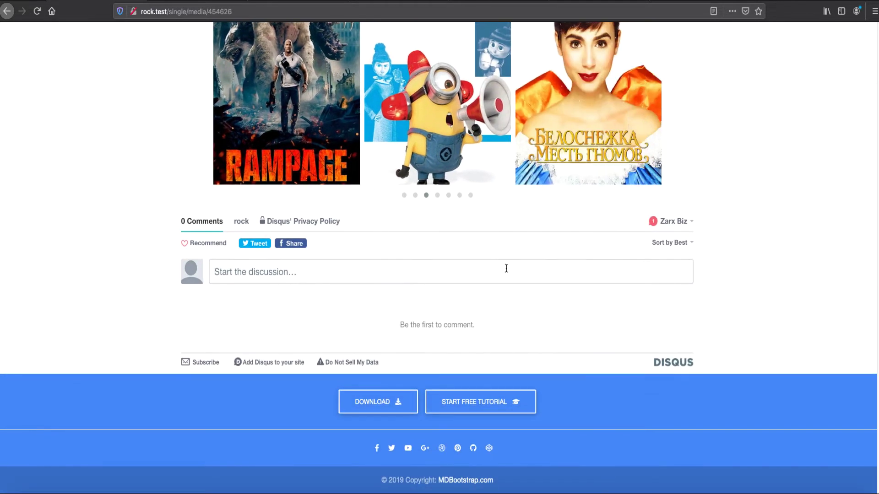
pyautogui.click(508, 270)
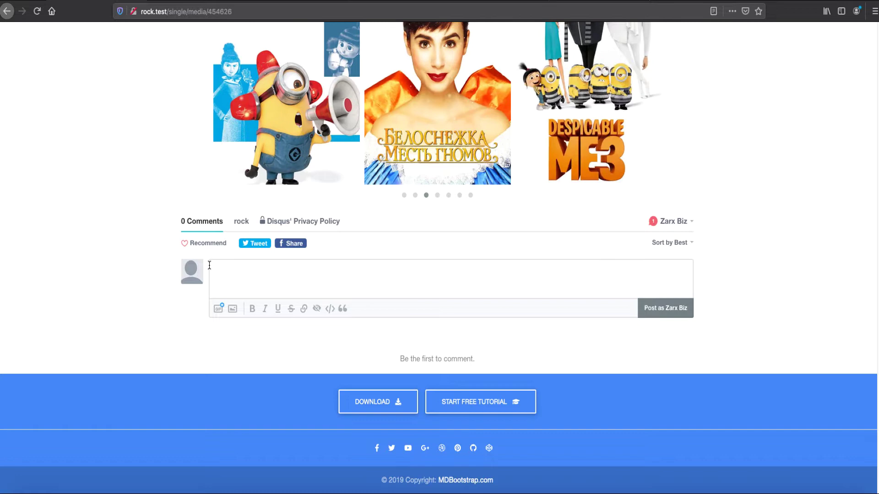
pyautogui.click(743, 255)
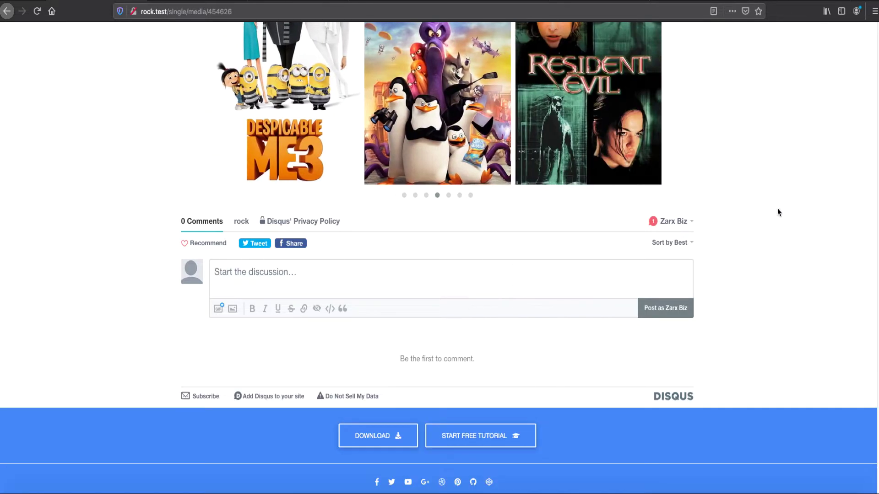
pyautogui.scroll(8, 772, 208)
pyautogui.scroll(6, 772, 208)
pyautogui.scroll(8, 773, 211)
pyautogui.scroll(6, 772, 212)
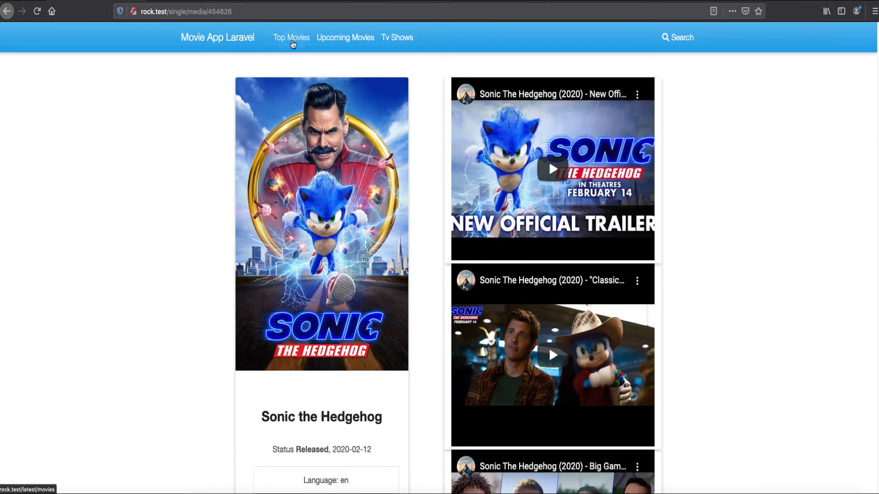
# Browse page 4 of Top Movies Of All Time, then bring up the site search
pyautogui.click(291, 38)
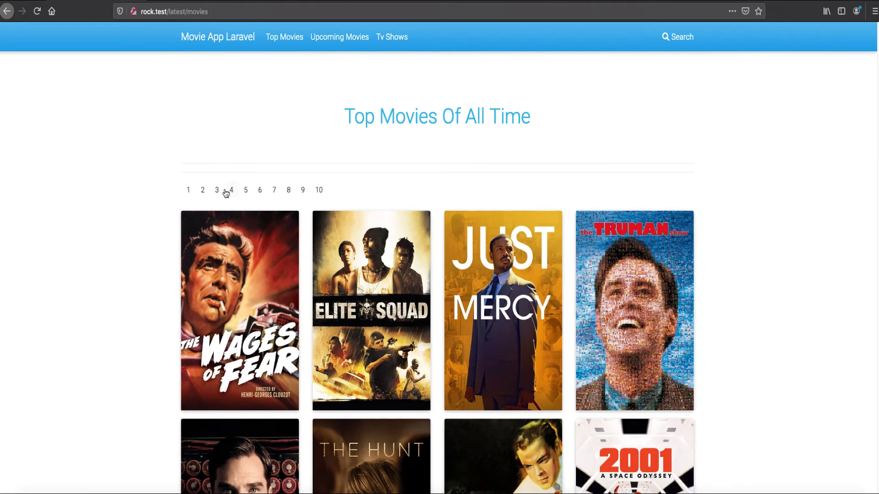
pyautogui.click(231, 189)
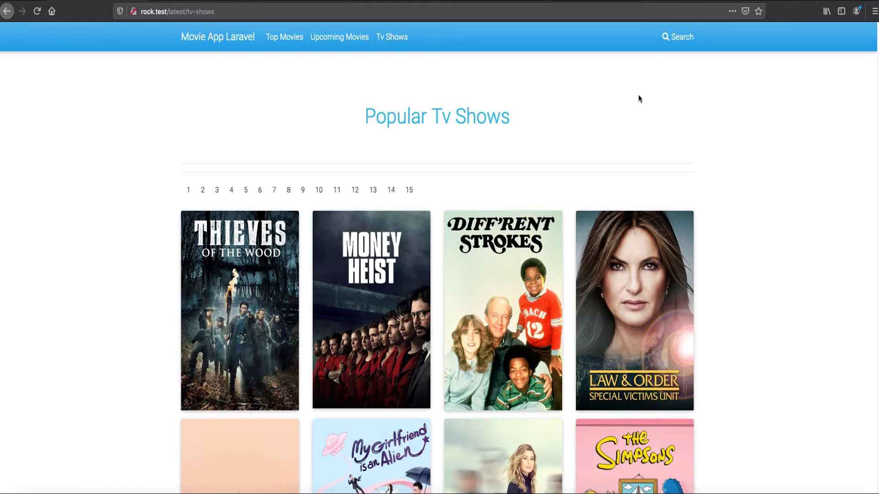
pyautogui.click(680, 37)
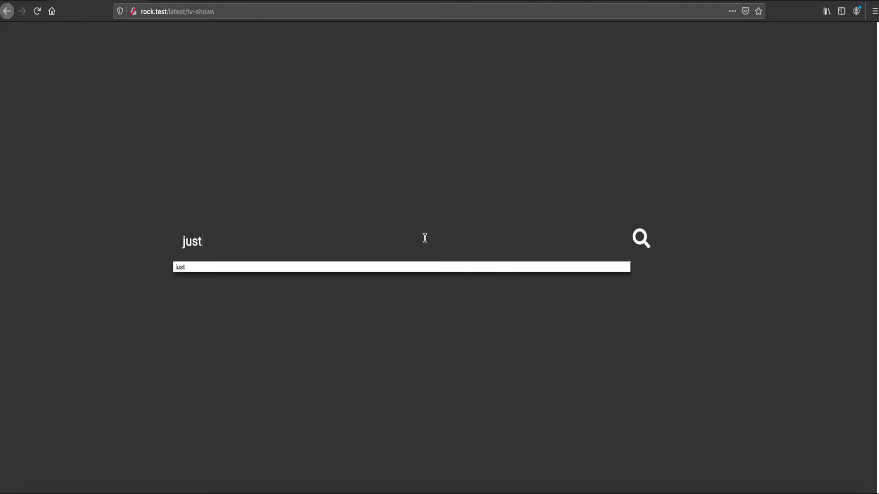
# Dismiss the search suggestions and run the search for 'just'
pyautogui.click(640, 239)
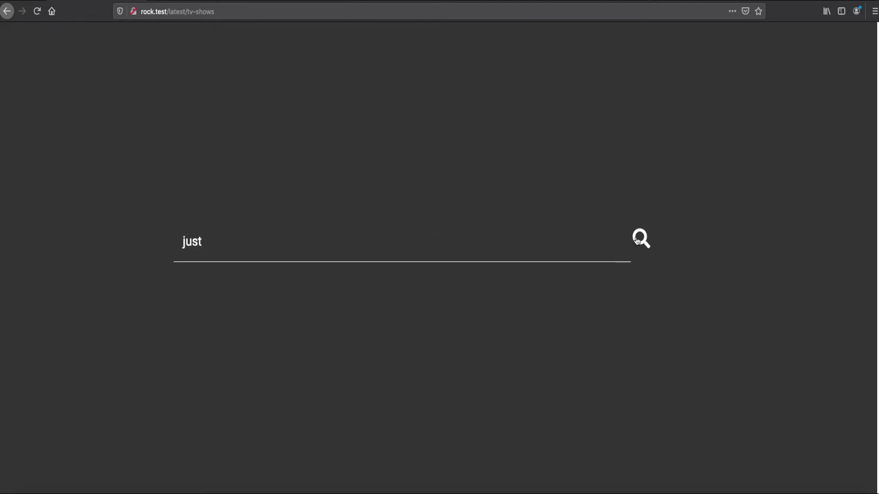
pyautogui.click(640, 239)
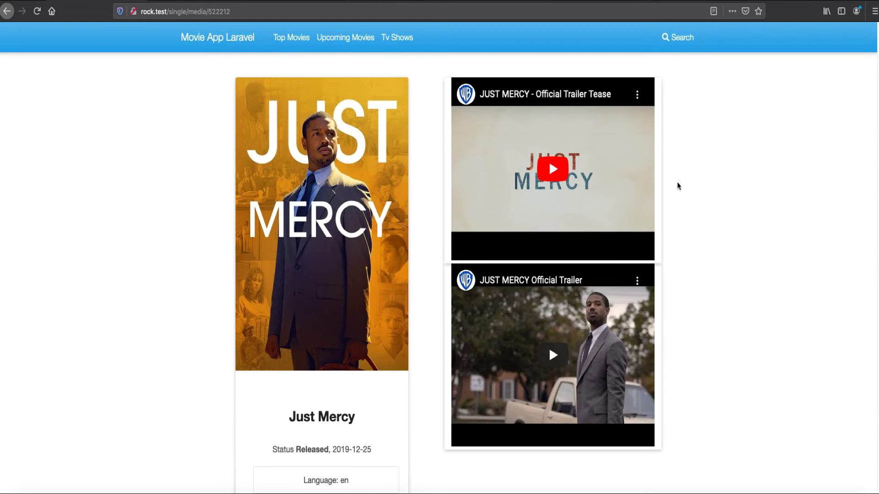
pyautogui.scroll(-10, 704, 187)
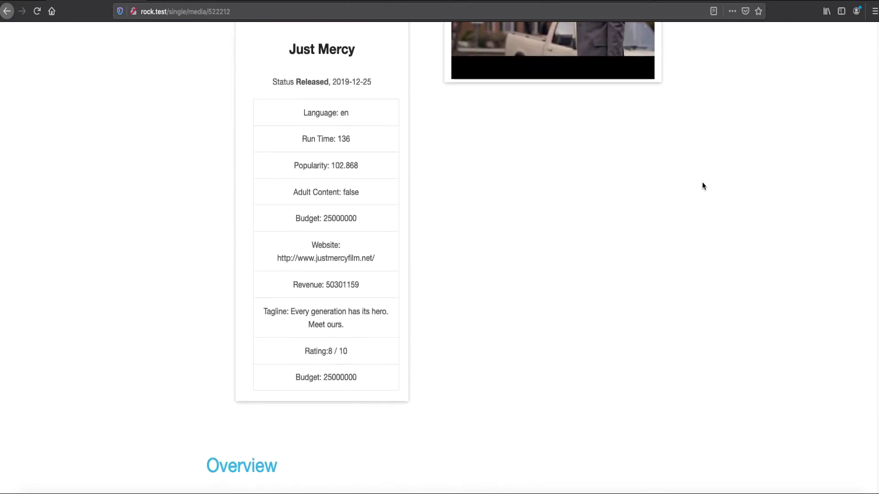
pyautogui.scroll(-4, 703, 187)
pyautogui.scroll(-3, 703, 186)
pyautogui.scroll(-4, 703, 186)
pyautogui.scroll(-4, 704, 186)
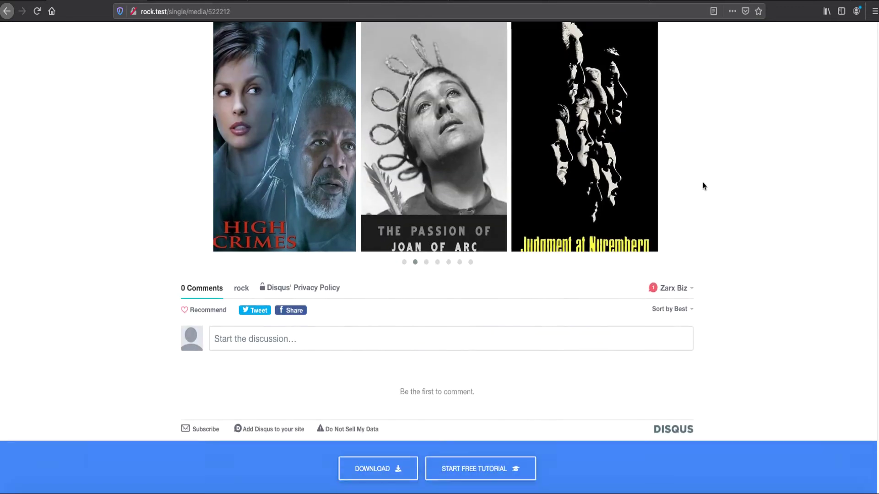
pyautogui.scroll(5, 703, 187)
pyautogui.scroll(6, 703, 186)
pyautogui.scroll(5, 703, 186)
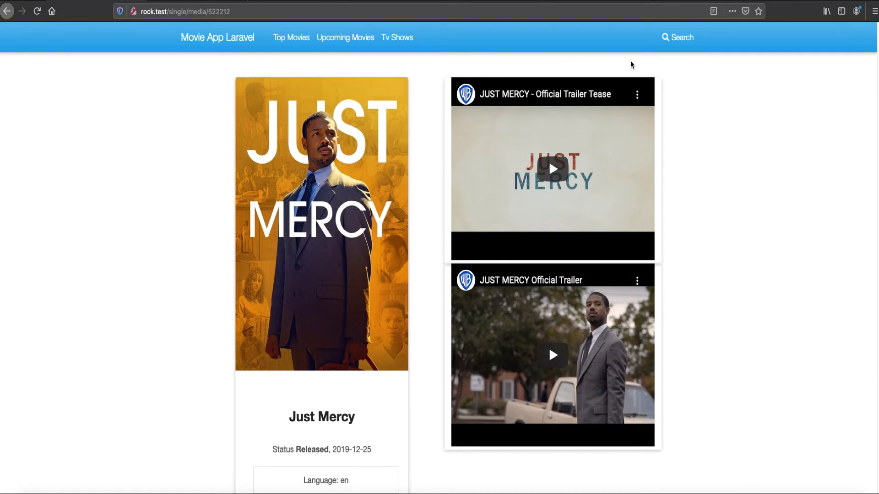
pyautogui.scroll(-3, 425, 92)
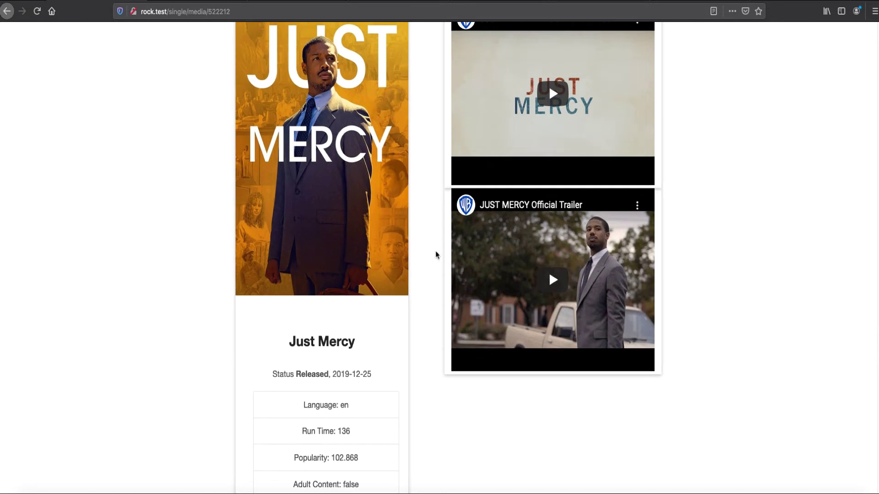
pyautogui.scroll(-5, 436, 244)
pyautogui.scroll(-8, 436, 244)
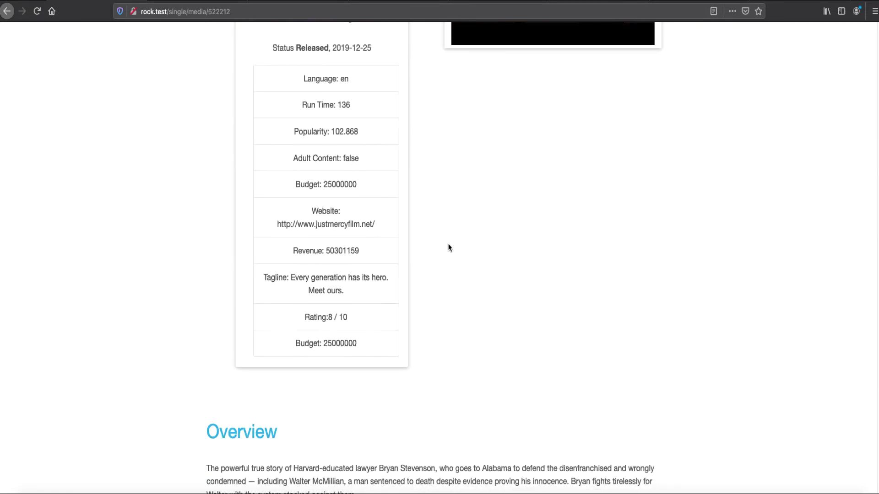
pyautogui.scroll(-7, 448, 224)
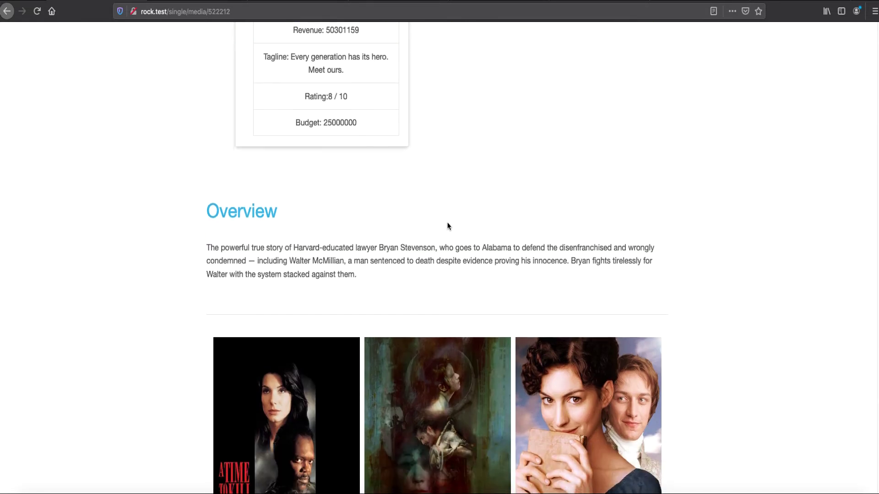
pyautogui.scroll(-10, 448, 227)
pyautogui.hotkey('alt', 'Left')
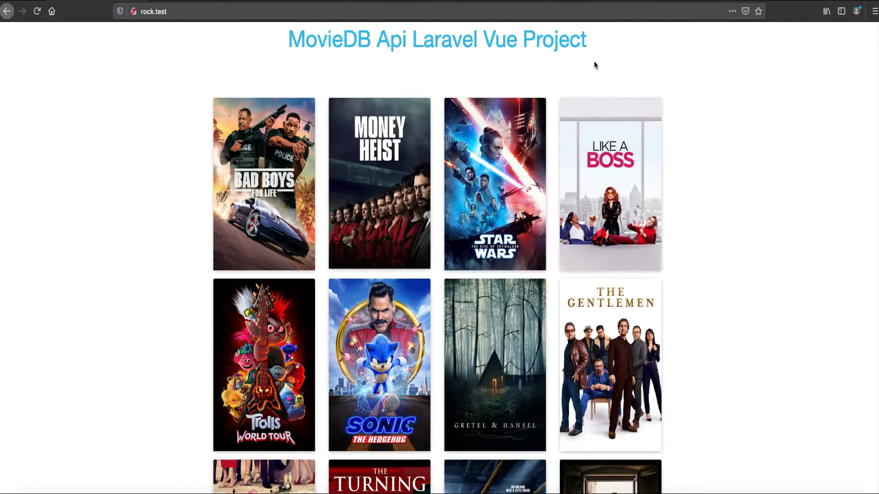